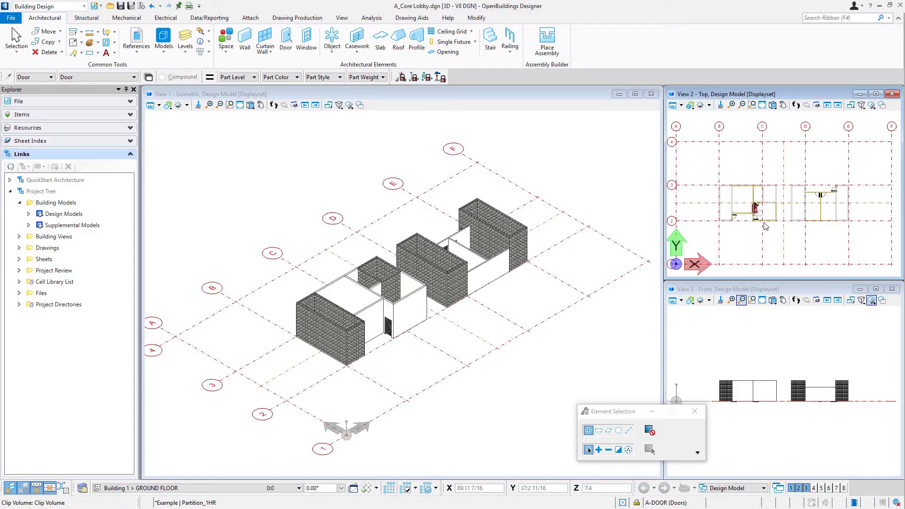
Start placing a stair using the *Example | Concrete catalog item with a two-flight U-shaped layout and a half landing.
{"action": "scroll", "coordinate": [856, 213], "scroll_direction": "up", "scroll_amount": 5}
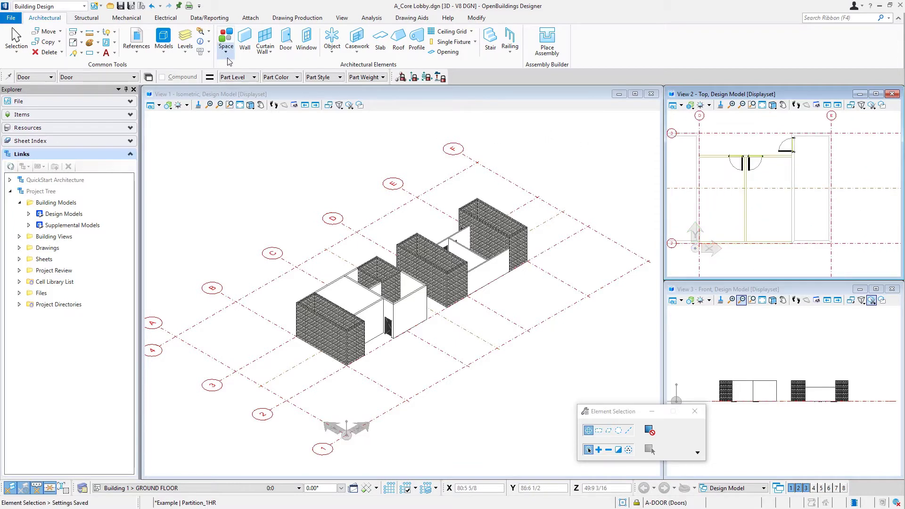
{"action": "left_click", "coordinate": [490, 41]}
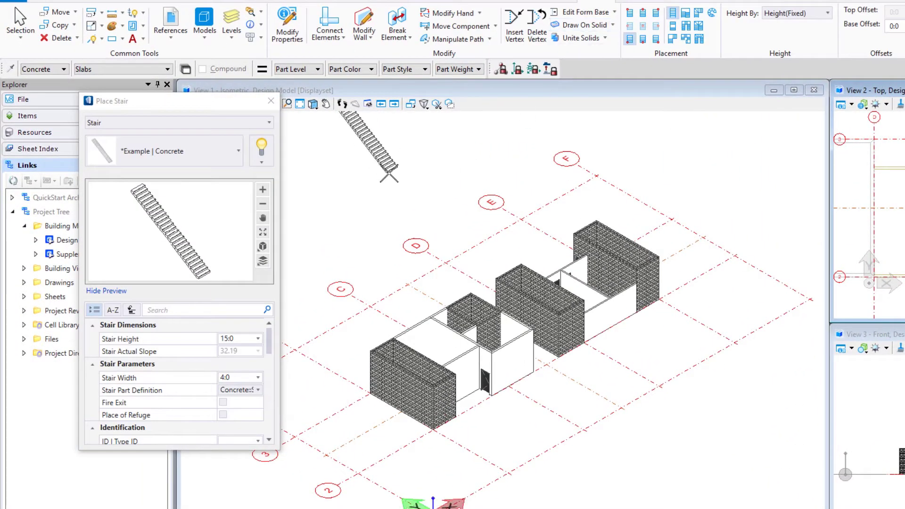
{"action": "left_click", "coordinate": [238, 151]}
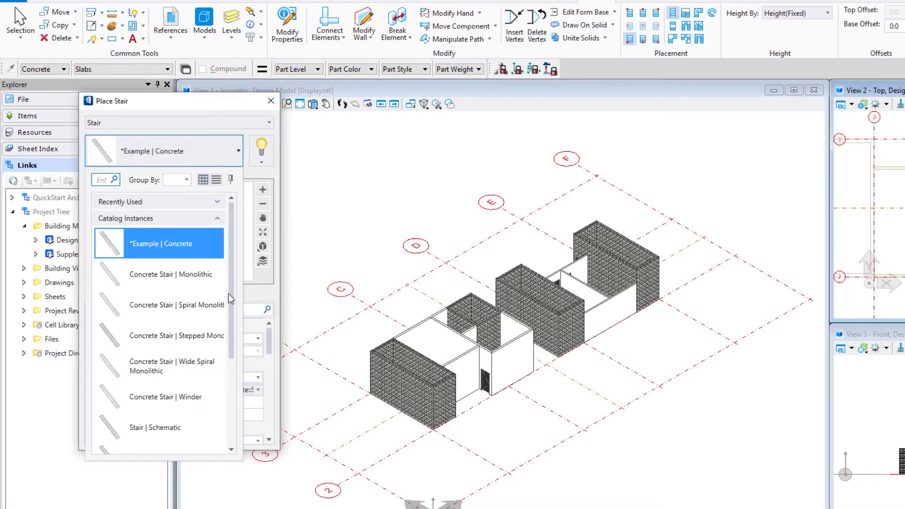
{"action": "scroll", "coordinate": [231, 292], "scroll_direction": "down", "scroll_amount": 1}
{"action": "left_click_drag", "start_coordinate": [231, 291], "coordinate": [228, 374]}
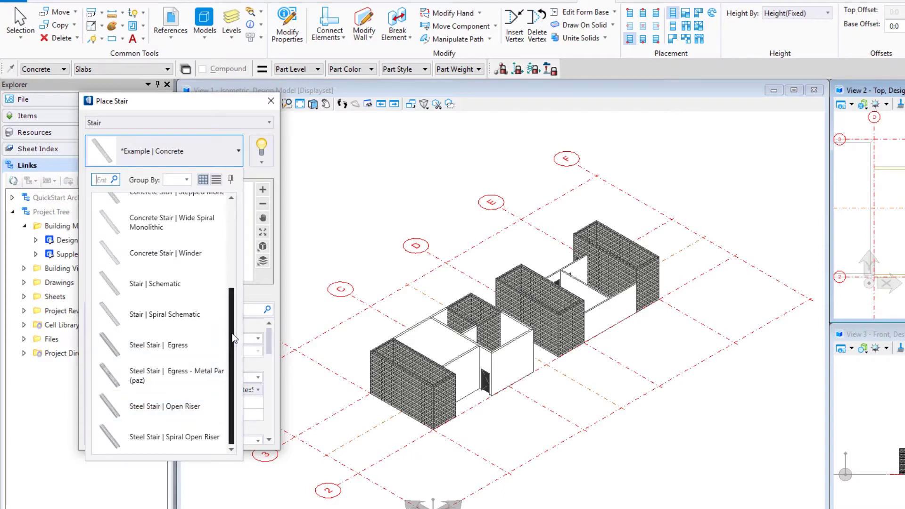
{"action": "left_click_drag", "start_coordinate": [234, 338], "coordinate": [230, 239]}
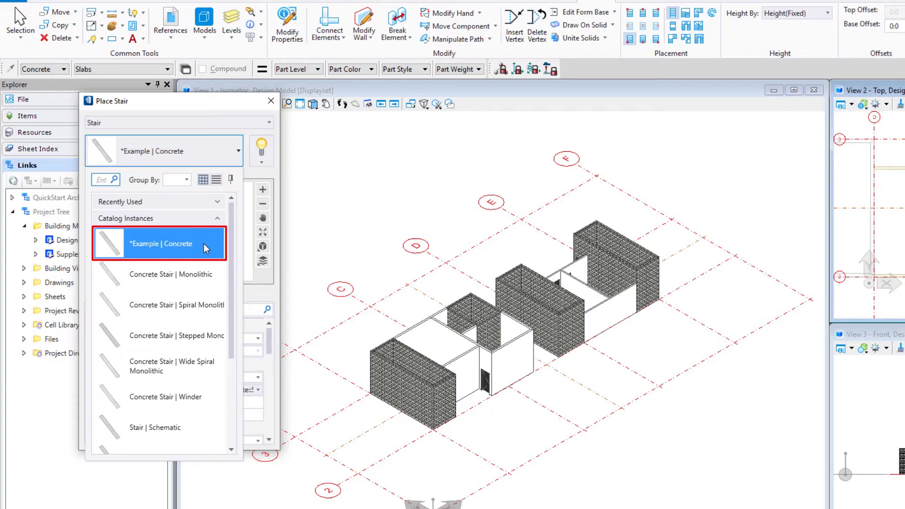
{"action": "left_click", "coordinate": [203, 244]}
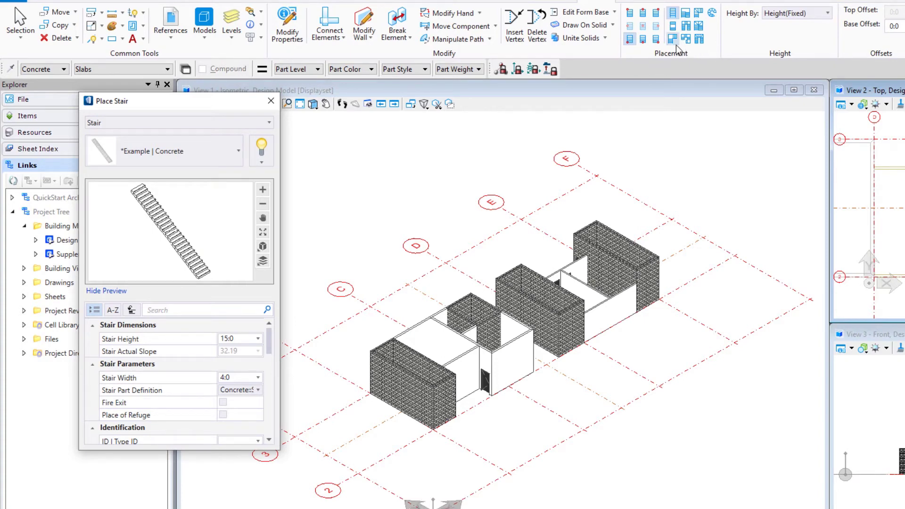
{"action": "left_click", "coordinate": [686, 16]}
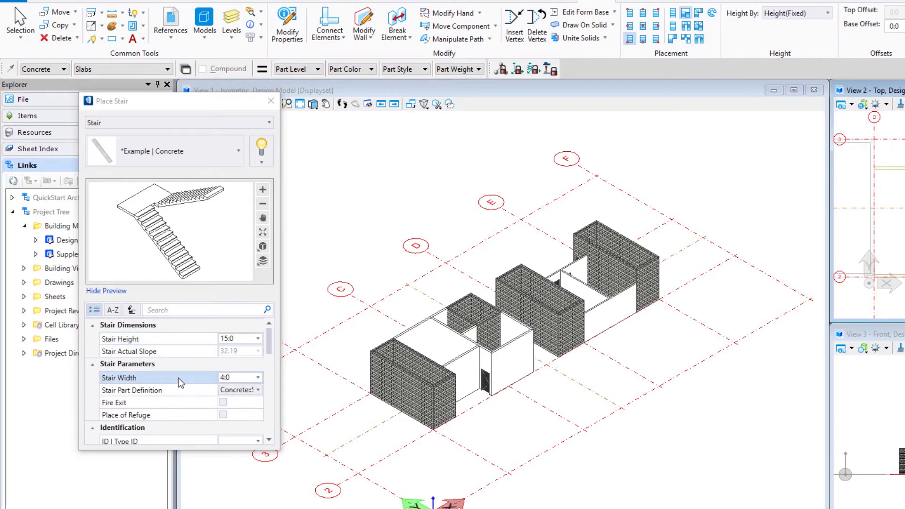
Set the stair width to 3:8 and mark the stair as a fire exit.
{"action": "left_click", "coordinate": [187, 295]}
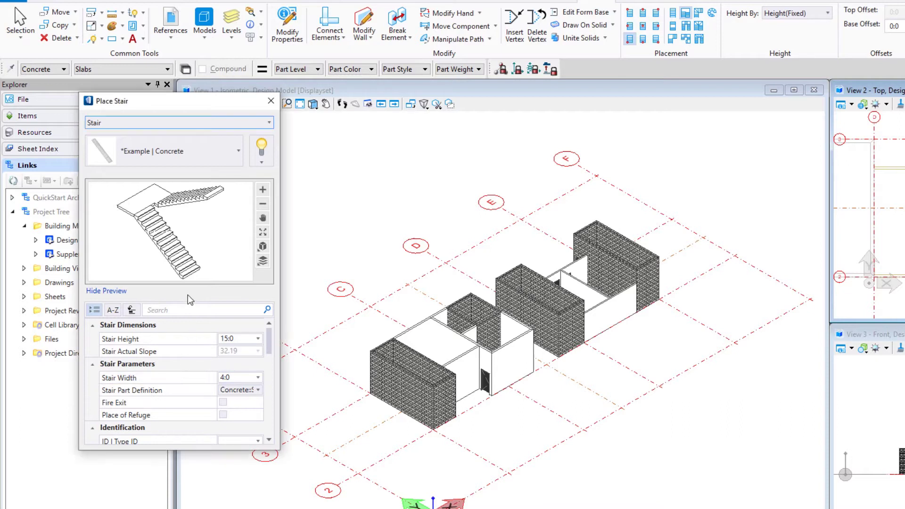
{"action": "left_click", "coordinate": [237, 376]}
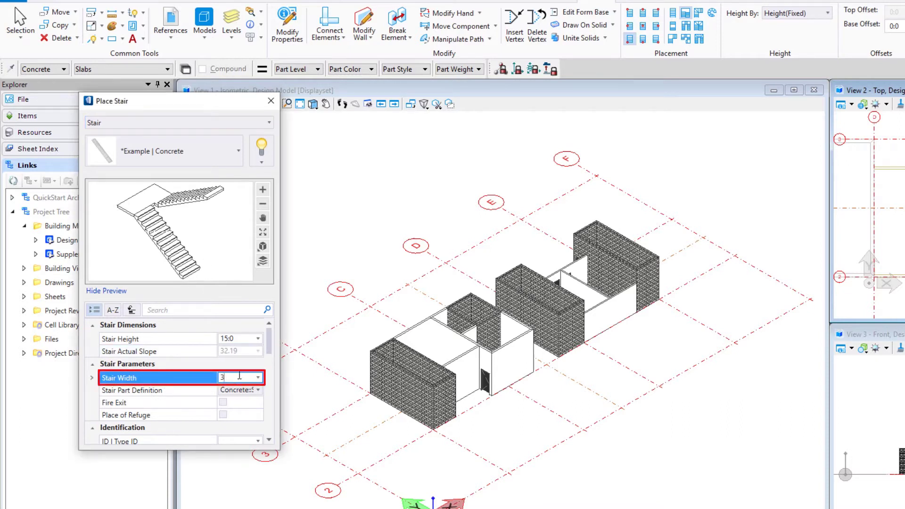
{"action": "type", "text": "3:8"}
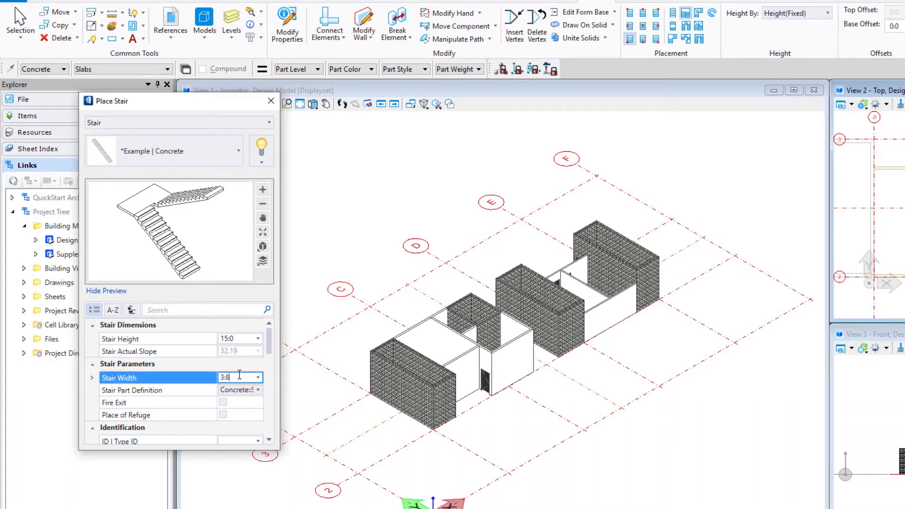
{"action": "key", "text": "Return"}
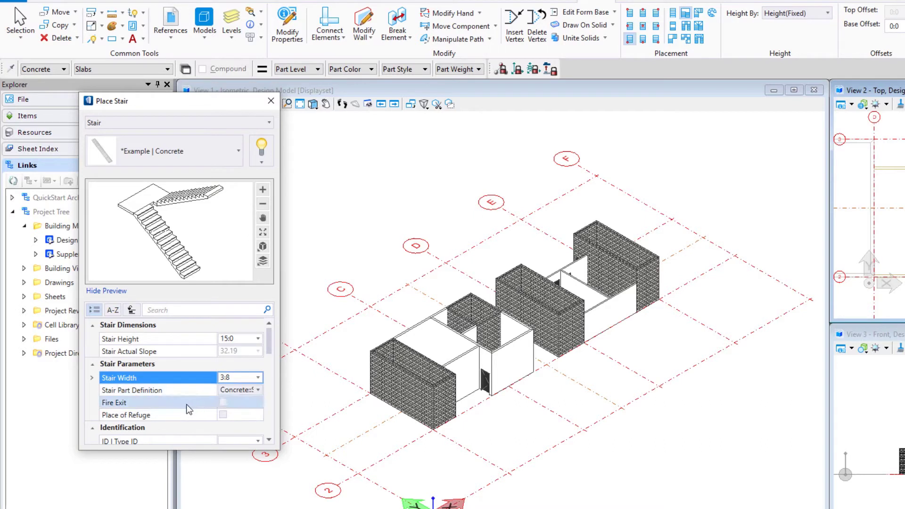
{"action": "left_click", "coordinate": [226, 403]}
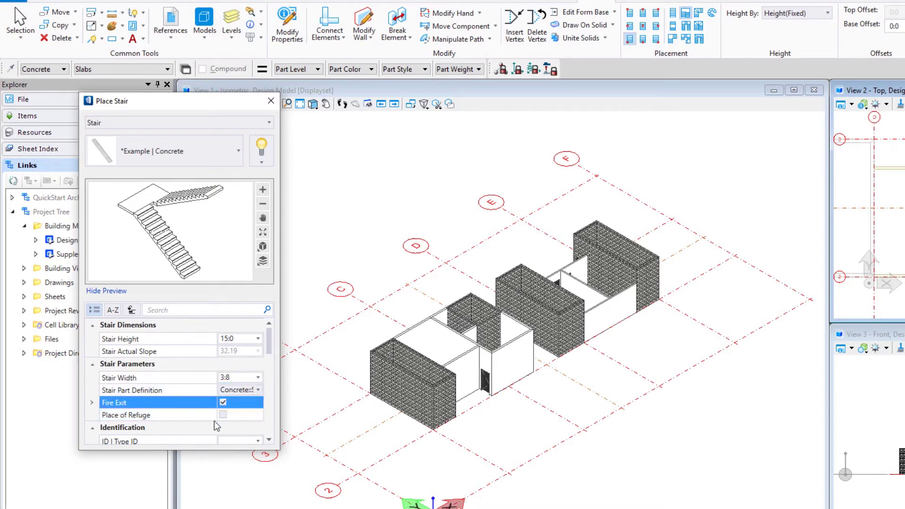
{"action": "scroll", "coordinate": [236, 406], "scroll_direction": "down", "scroll_amount": 2}
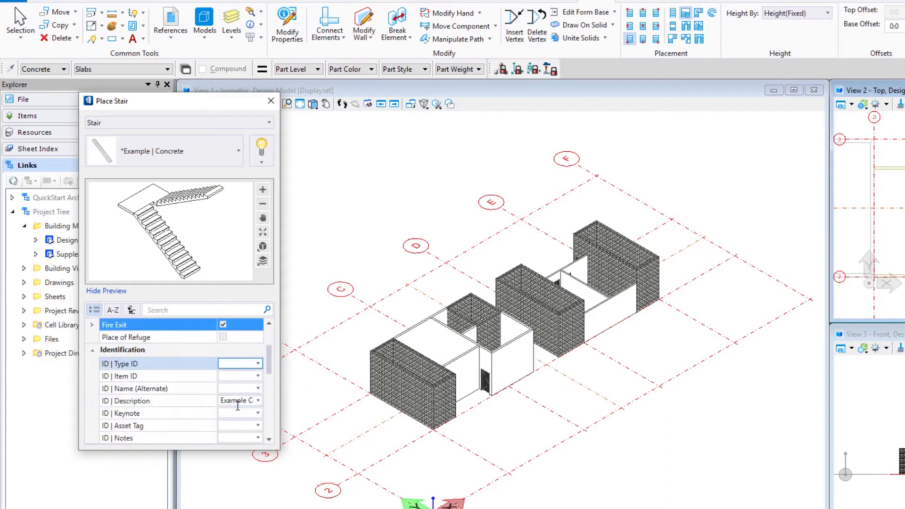
{"action": "scroll", "coordinate": [224, 396], "scroll_direction": "down", "scroll_amount": 1}
{"action": "scroll", "coordinate": [224, 396], "scroll_direction": "down", "scroll_amount": 2}
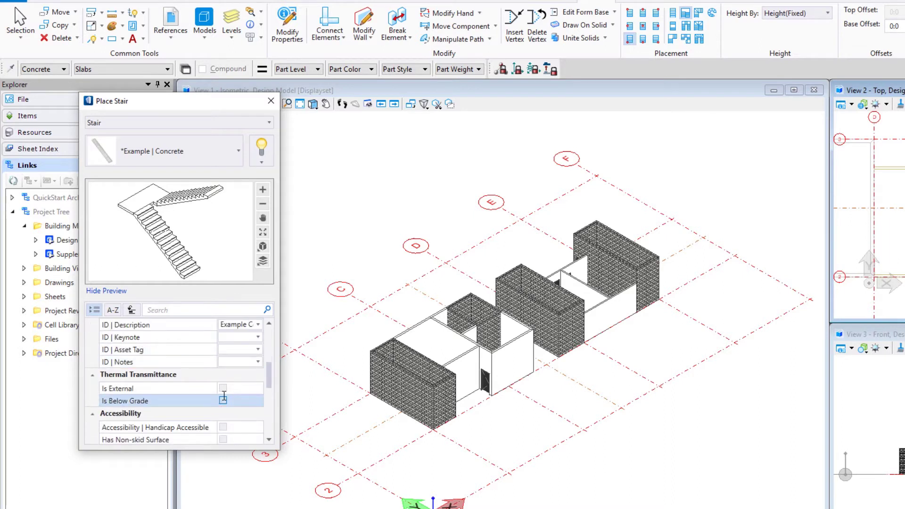
{"action": "scroll", "coordinate": [224, 396], "scroll_direction": "up", "scroll_amount": 3}
{"action": "scroll", "coordinate": [222, 396], "scroll_direction": "up", "scroll_amount": 2}
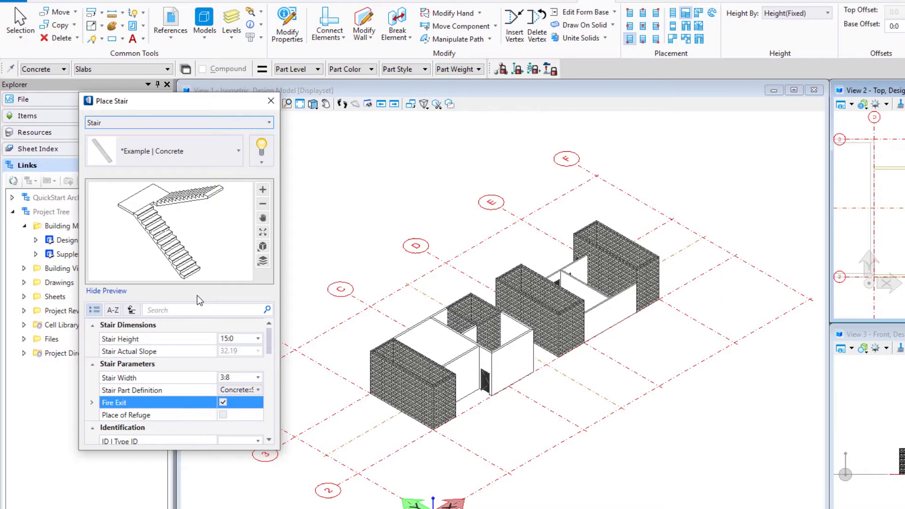
Examine the general, tread and riser construction settings of the concrete stair without changing them.
{"action": "left_click", "coordinate": [262, 163]}
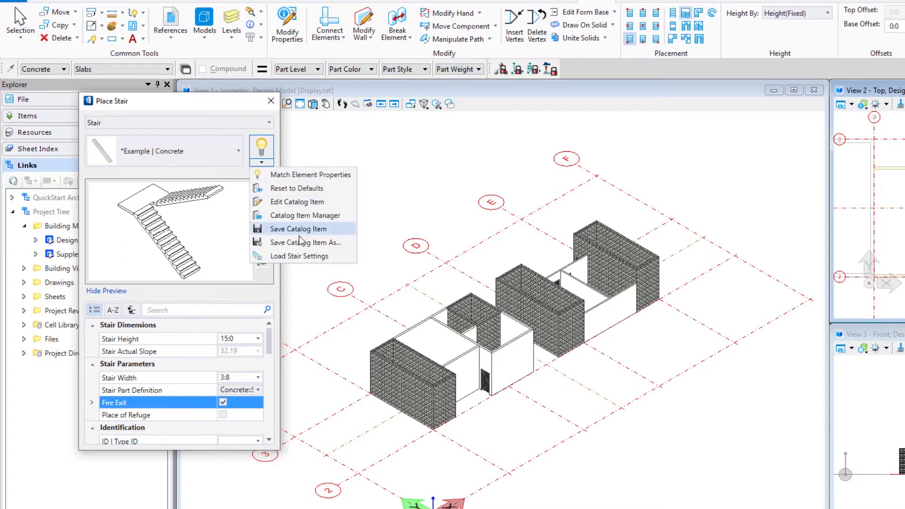
{"action": "left_click", "coordinate": [305, 257]}
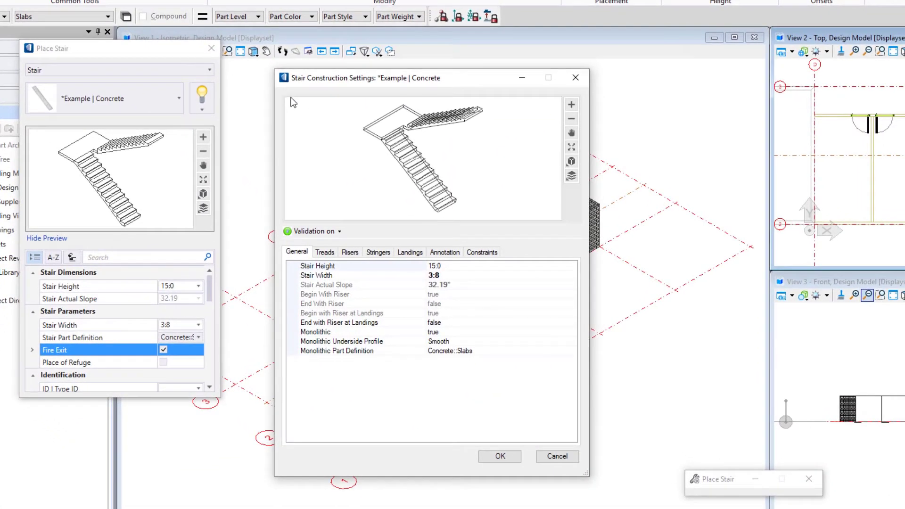
{"action": "left_click", "coordinate": [328, 253]}
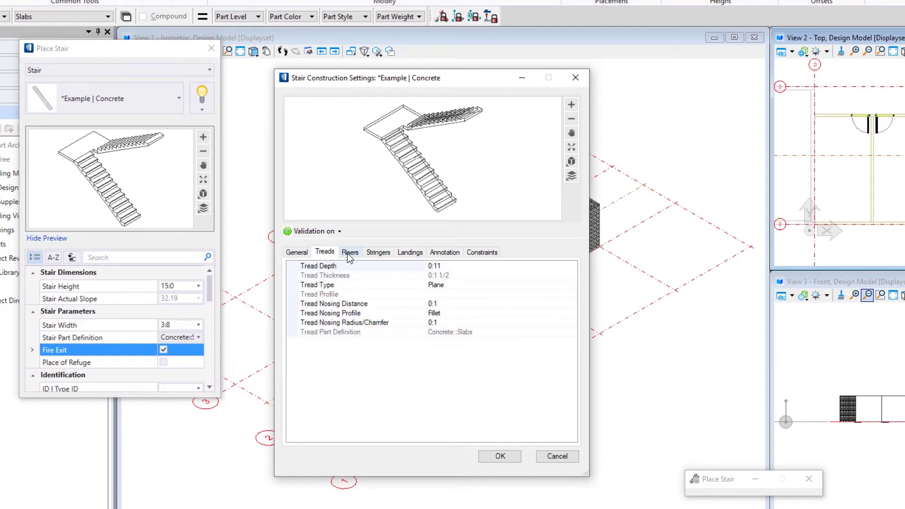
{"action": "left_click", "coordinate": [349, 254]}
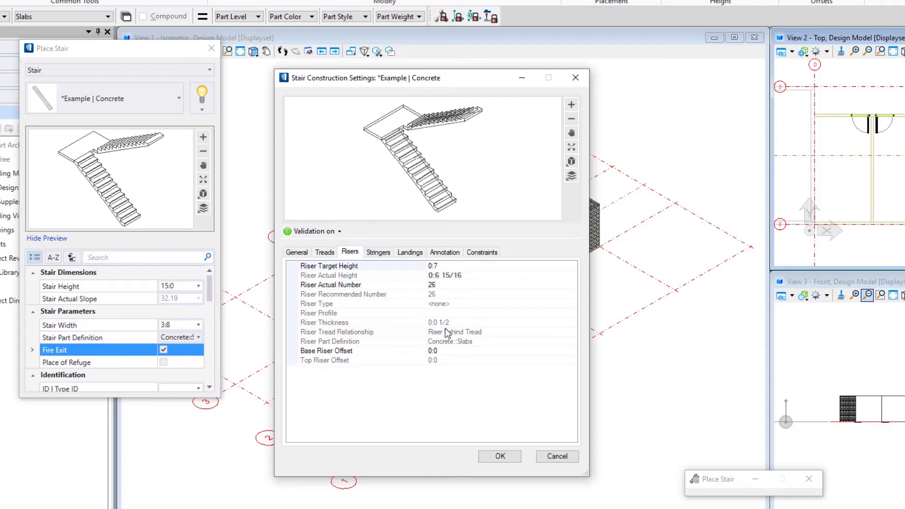
{"action": "left_click", "coordinate": [548, 457]}
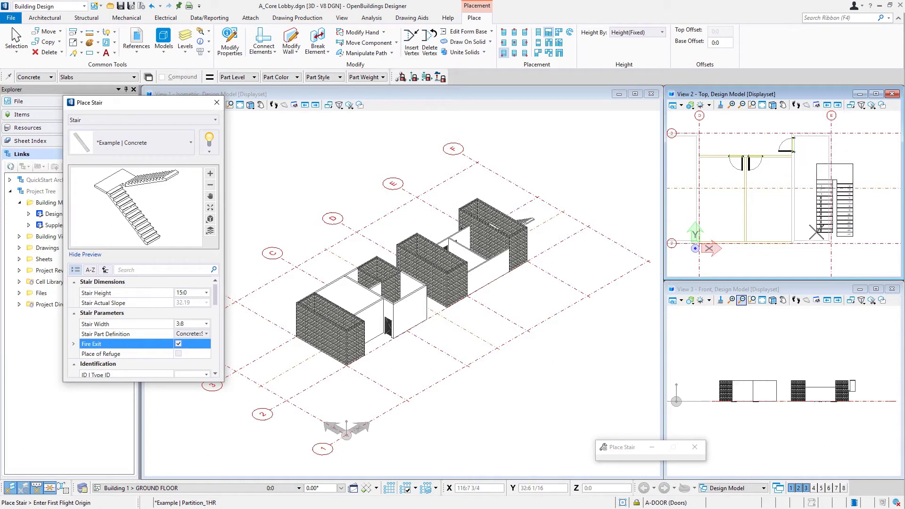
Place the U-shaped stair by its landing corner in the masonry shaft at grids E and 2, with the first flight along the grid E wall.
{"action": "left_click", "coordinate": [503, 44]}
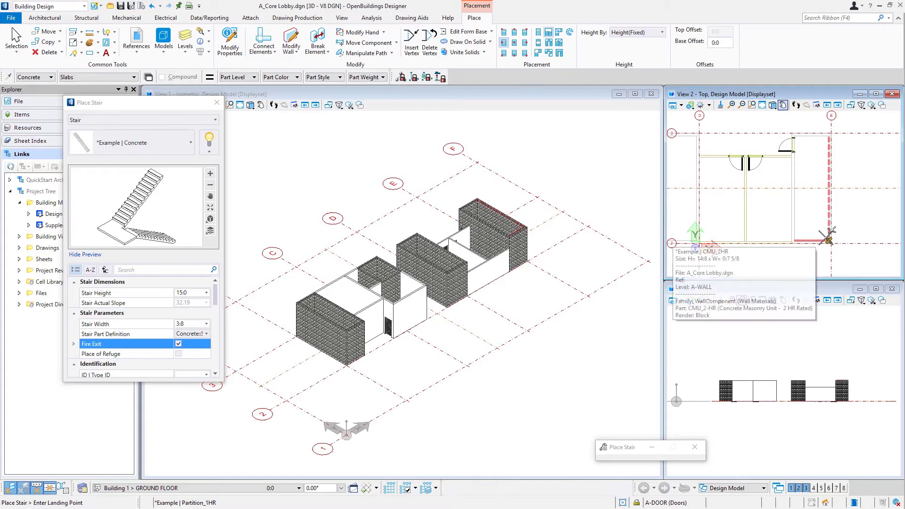
{"action": "left_click", "coordinate": [827, 239]}
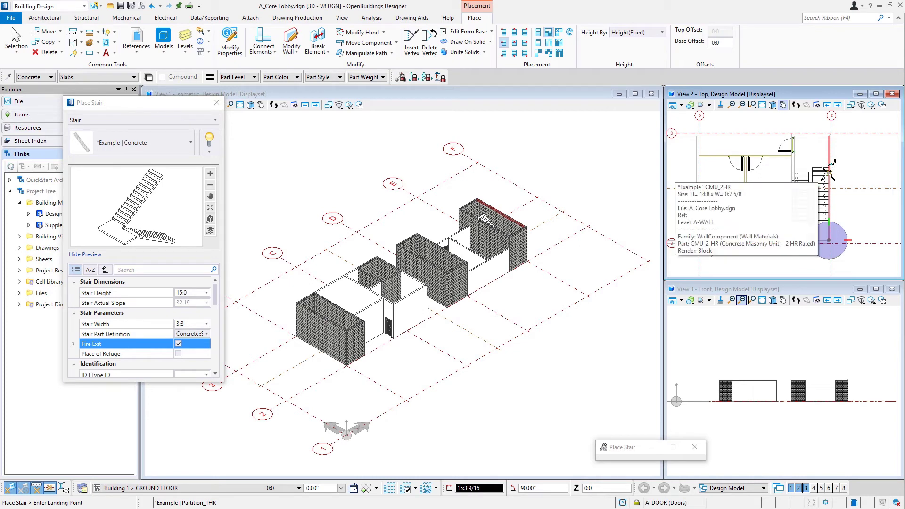
{"action": "scroll", "coordinate": [827, 173], "scroll_direction": "up", "scroll_amount": 3}
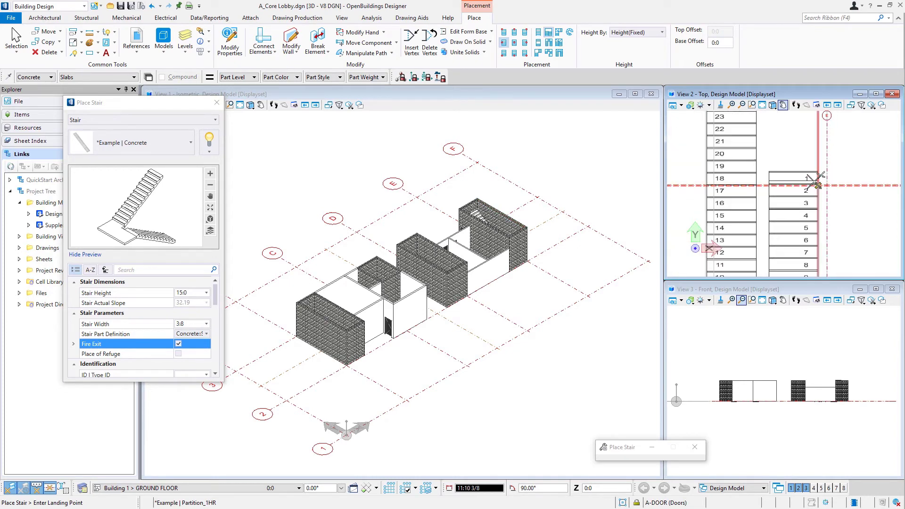
{"action": "scroll", "coordinate": [817, 184], "scroll_direction": "down", "scroll_amount": 2}
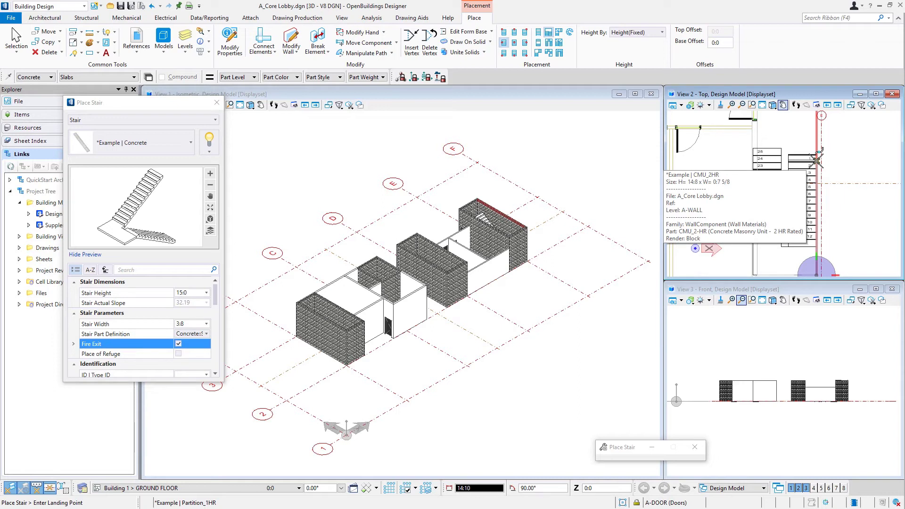
{"action": "left_click", "coordinate": [817, 160]}
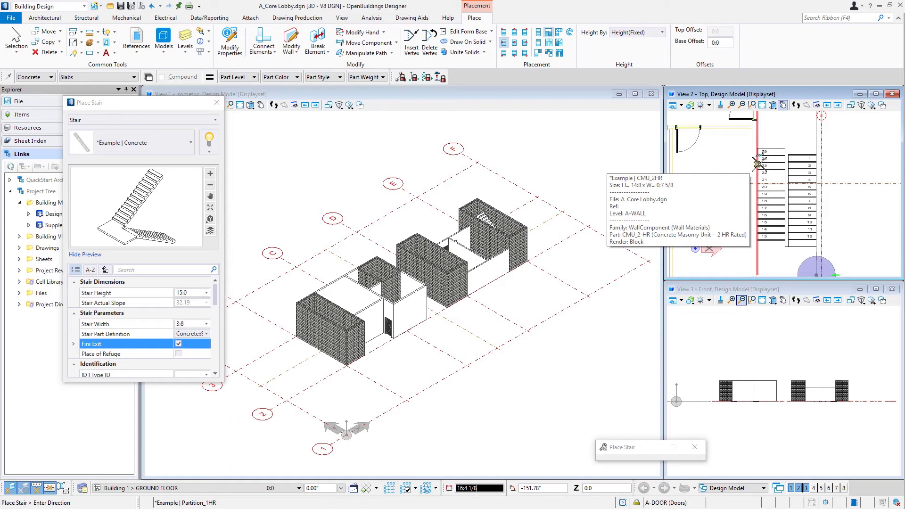
{"action": "left_click", "coordinate": [759, 162]}
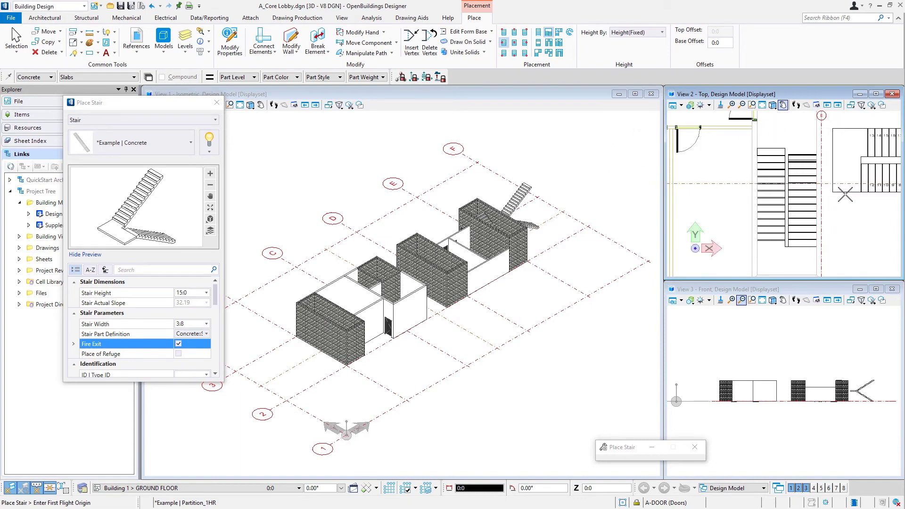
Place a second U-shaped stair from the inner corner at grids B and 3, with its first flight along the grid B wall, and end placement.
{"action": "scroll", "coordinate": [856, 194], "scroll_direction": "down", "scroll_amount": 5}
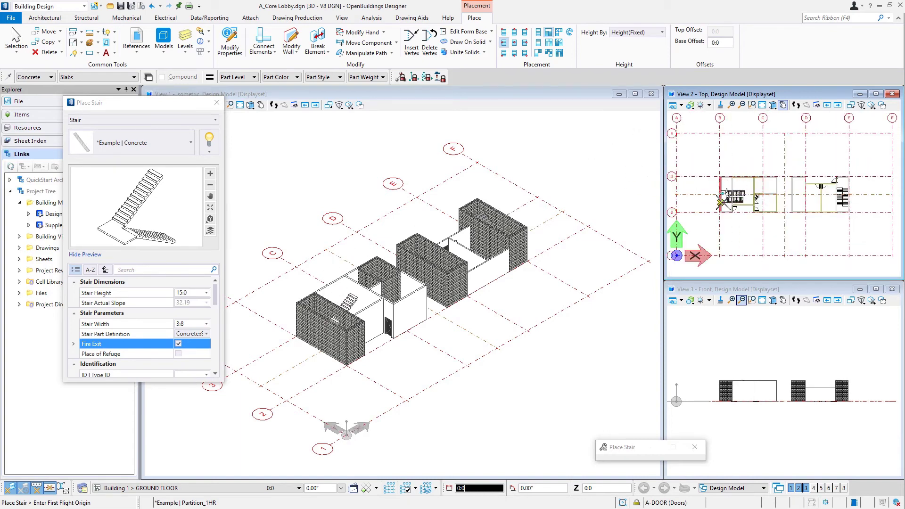
{"action": "scroll", "coordinate": [723, 202], "scroll_direction": "up", "scroll_amount": 3}
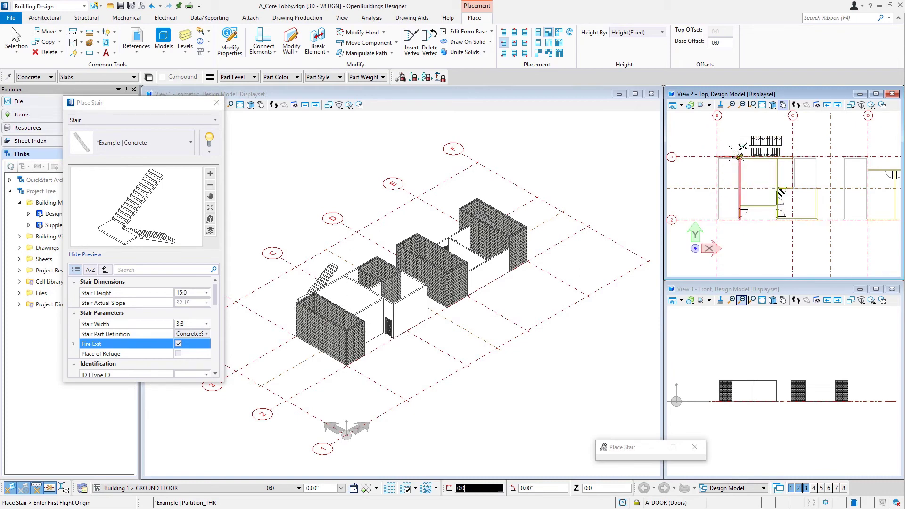
{"action": "scroll", "coordinate": [727, 158], "scroll_direction": "up", "scroll_amount": 3}
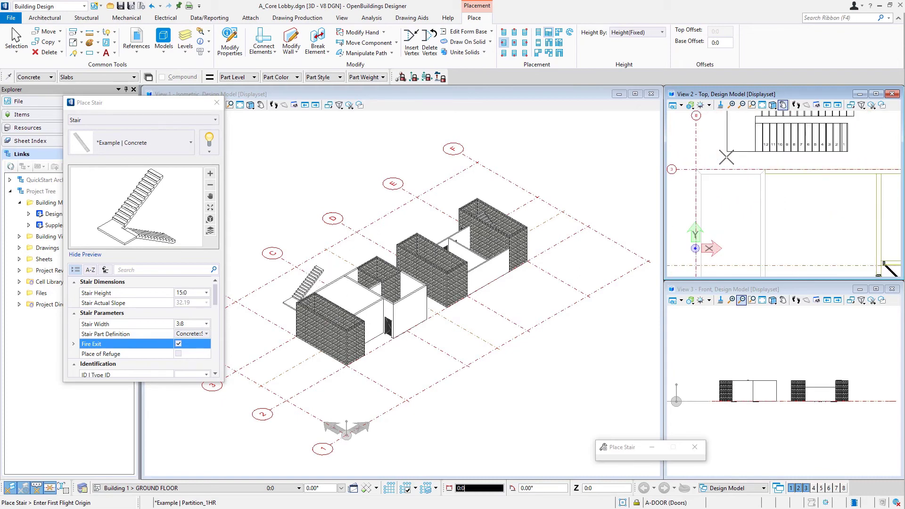
{"action": "left_click", "coordinate": [700, 173]}
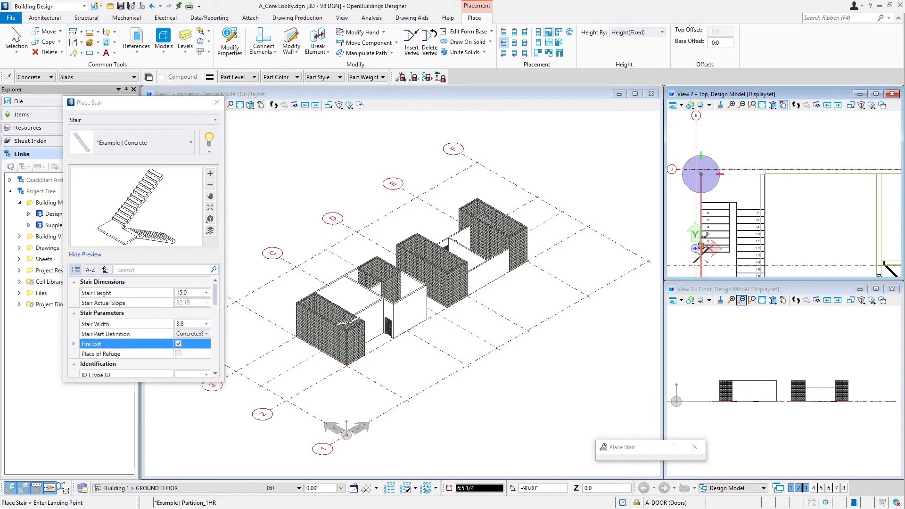
{"action": "scroll", "coordinate": [701, 259], "scroll_direction": "down", "scroll_amount": 2}
{"action": "scroll", "coordinate": [702, 252], "scroll_direction": "down", "scroll_amount": 2}
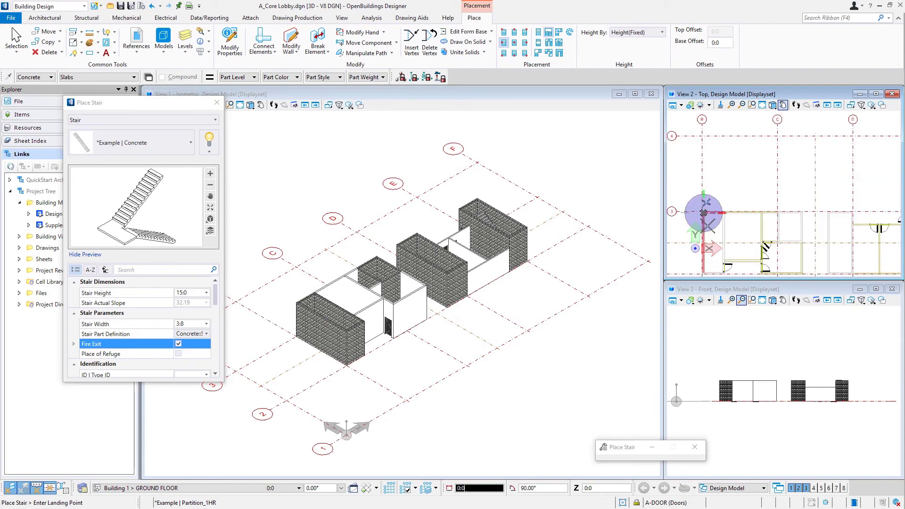
{"action": "scroll", "coordinate": [706, 245], "scroll_direction": "up", "scroll_amount": 3}
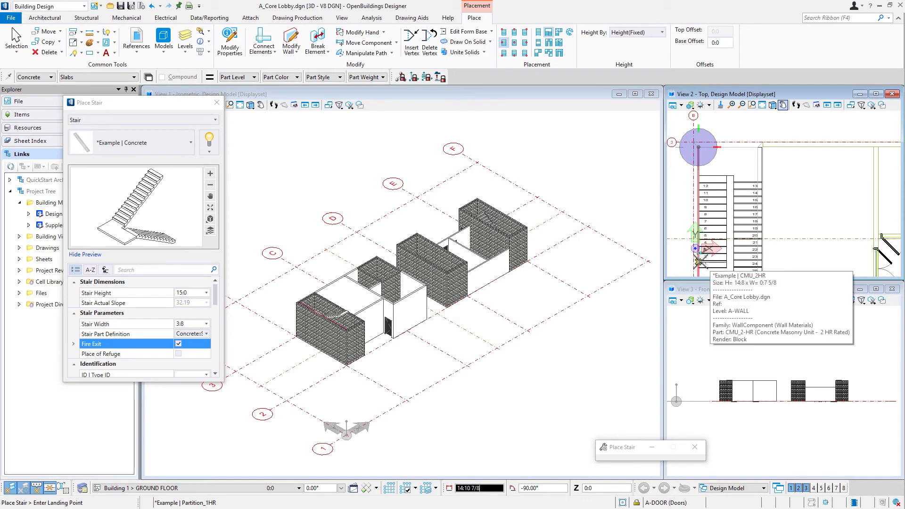
{"action": "left_click", "coordinate": [701, 262]}
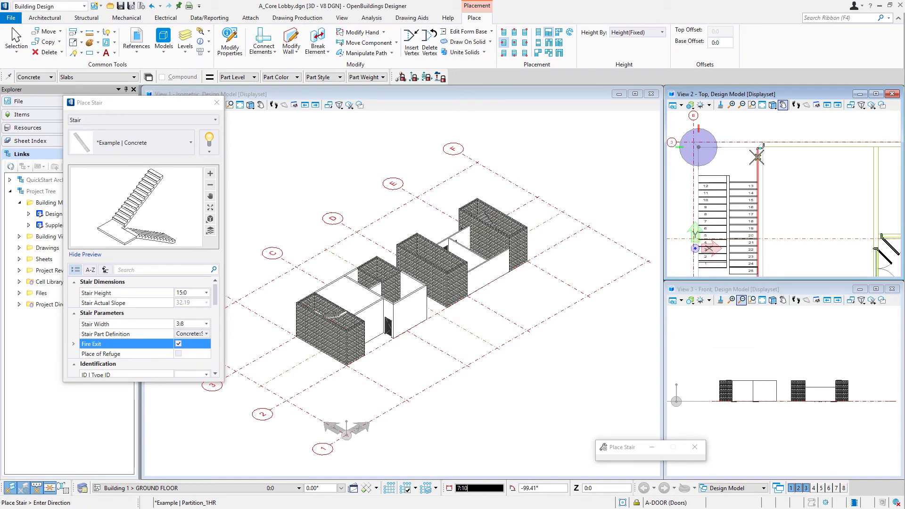
{"action": "left_click", "coordinate": [757, 157]}
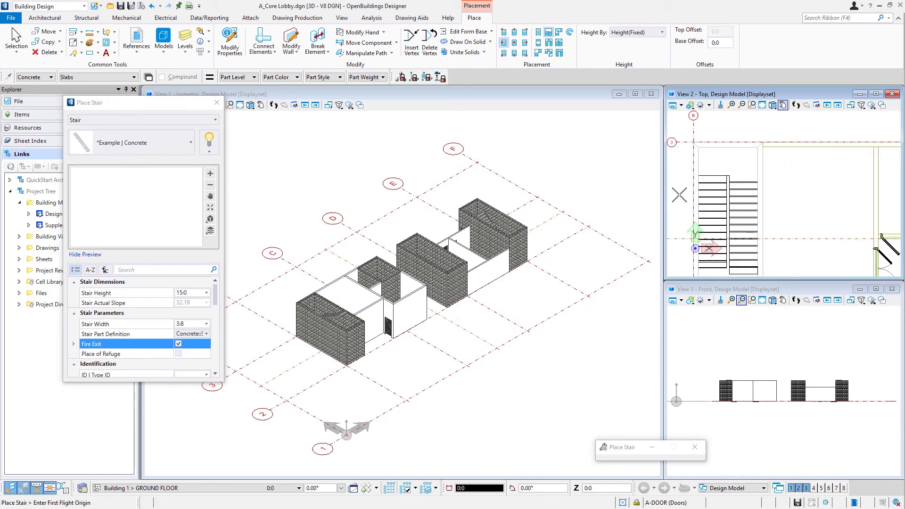
{"action": "key", "text": "Escape"}
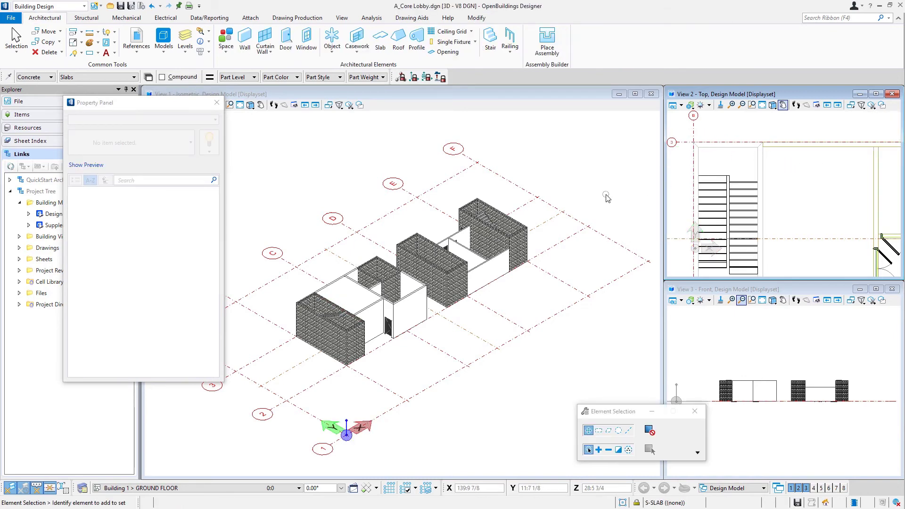
Rotate the isometric view dynamically to look down into the stair shaft at grid E and inspect the placed stair.
{"action": "scroll", "coordinate": [502, 215], "scroll_direction": "up", "scroll_amount": 5}
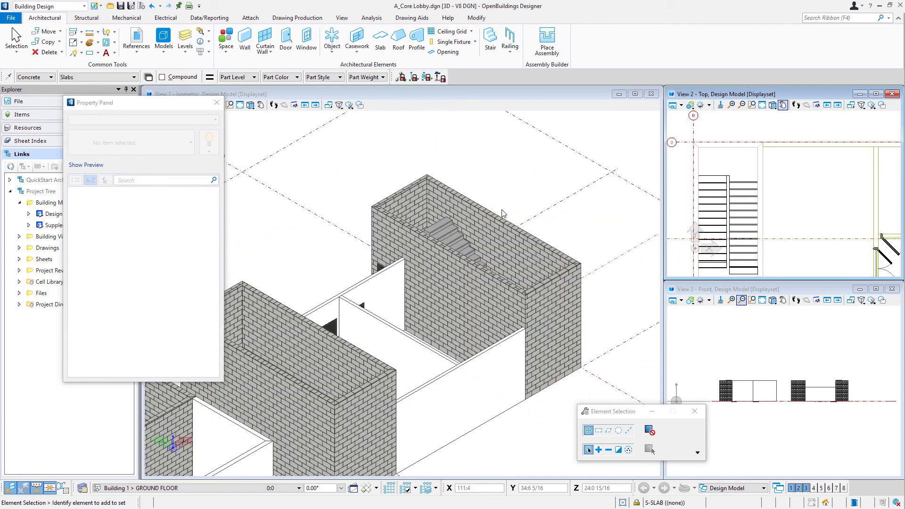
{"action": "left_click", "coordinate": [250, 105]}
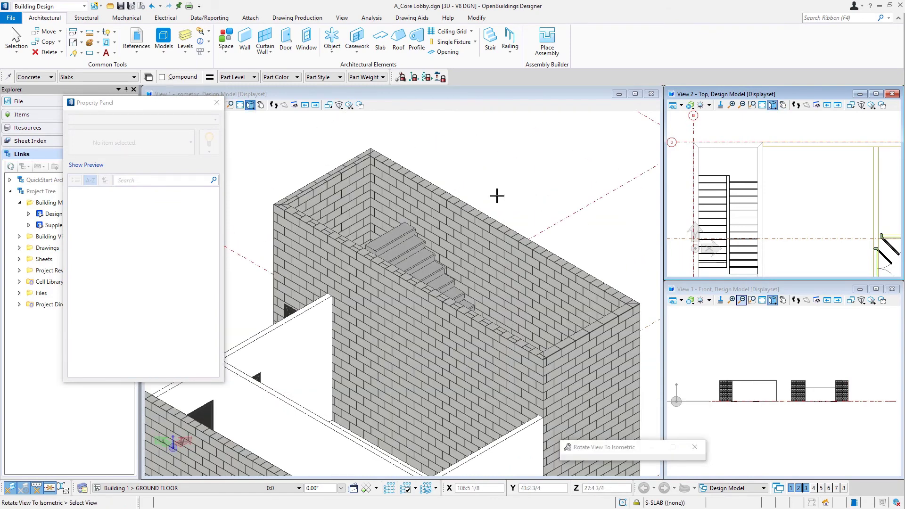
{"action": "left_click", "coordinate": [251, 105]}
{"action": "left_click", "coordinate": [285, 116]}
{"action": "left_click", "coordinate": [461, 260]}
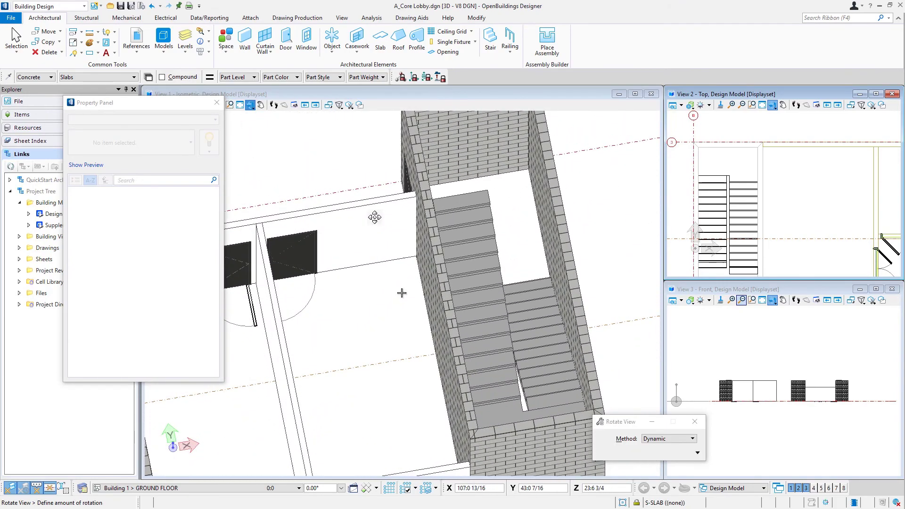
{"action": "left_click", "coordinate": [401, 293]}
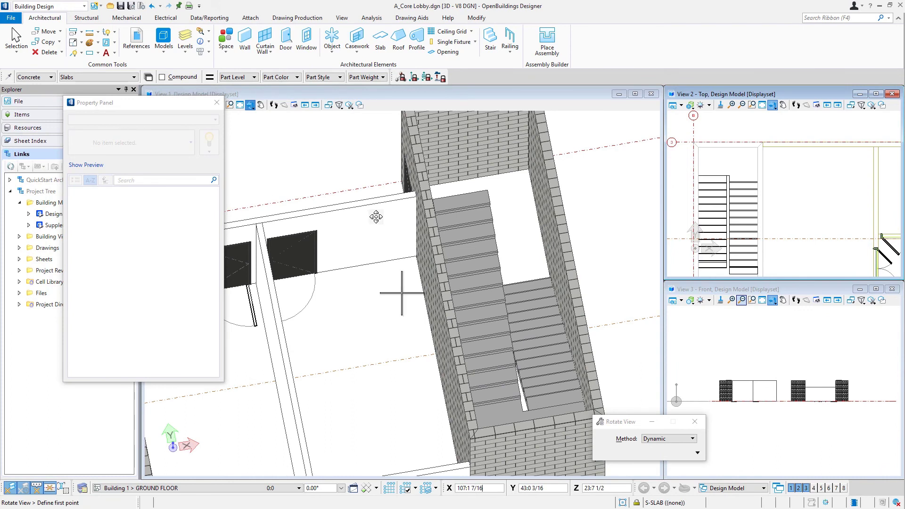